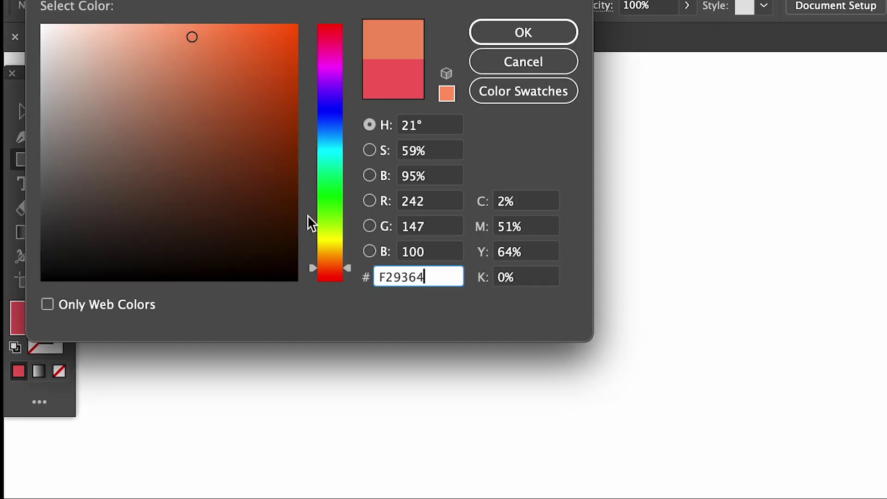
Set the fill to orange ED9062 and draw a tall rectangle for the bun.
{"action": "left_click_drag", "start_coordinate": [192, 37], "coordinate": [191, 41]}
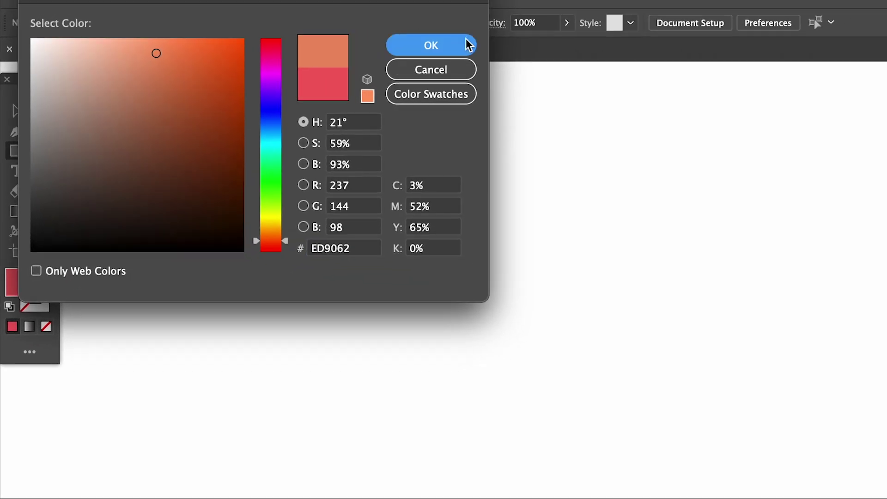
{"action": "left_click", "coordinate": [466, 39]}
{"action": "left_click_drag", "start_coordinate": [290, 147], "coordinate": [471, 405]}
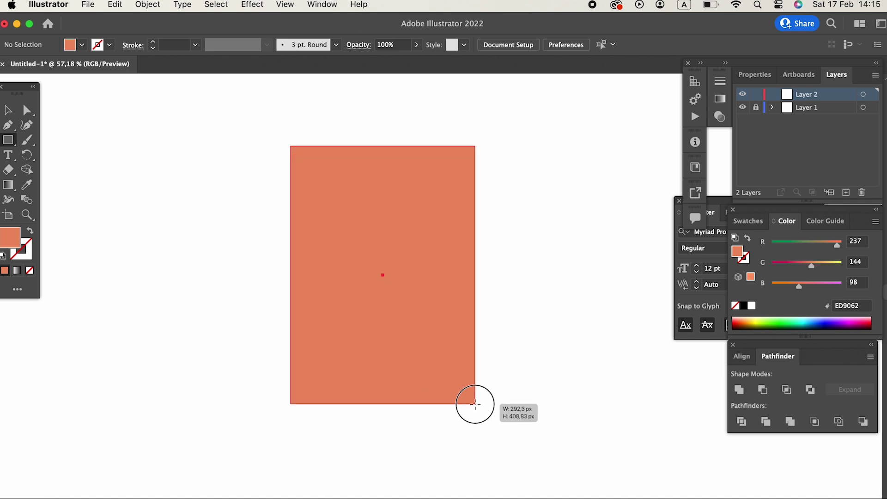
{"action": "key", "text": "super+minus"}
Draw a narrow red (E54E4E) sausage rectangle through the bun and stretch the bun taller.
{"action": "left_click", "coordinate": [10, 141]}
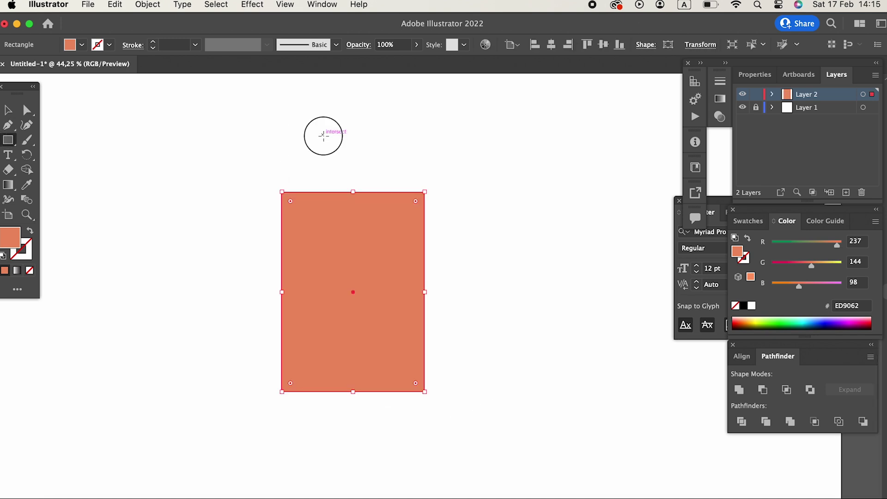
{"action": "left_click_drag", "start_coordinate": [323, 135], "coordinate": [377, 438]}
{"action": "double_click", "coordinate": [12, 239]}
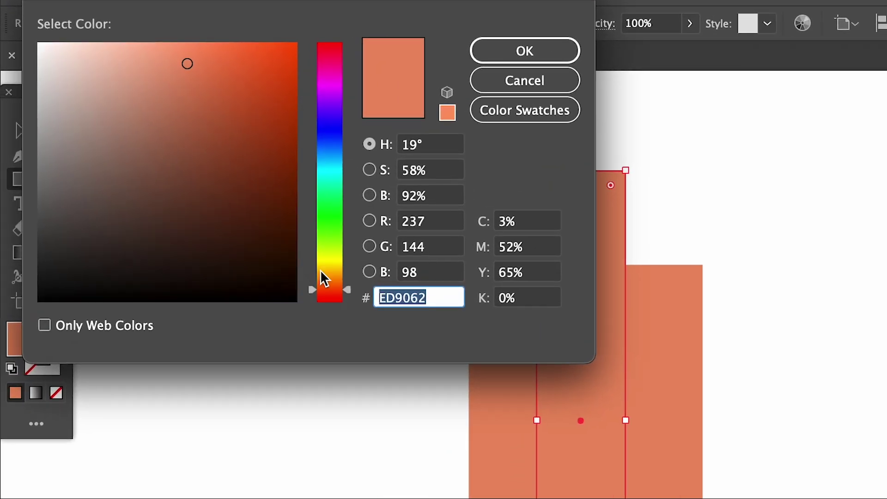
{"action": "left_click_drag", "start_coordinate": [325, 274], "coordinate": [325, 299]}
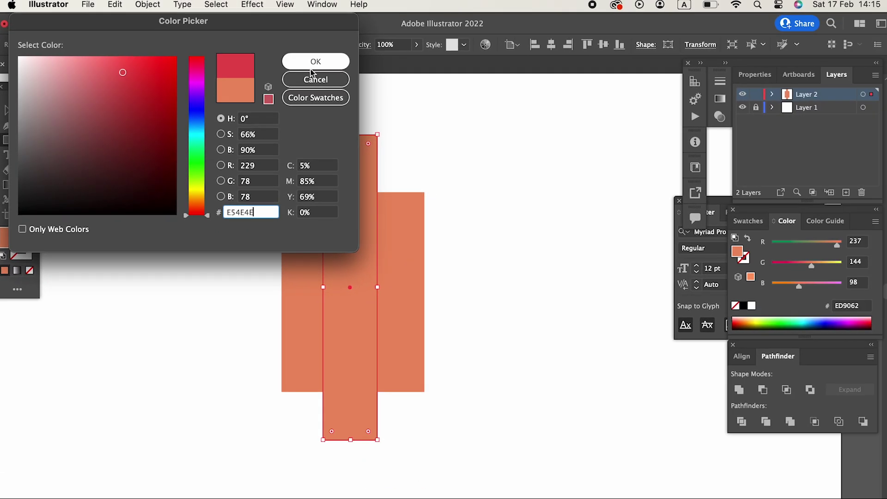
{"action": "left_click", "coordinate": [434, 56]}
{"action": "left_click_drag", "start_coordinate": [350, 392], "coordinate": [351, 426]}
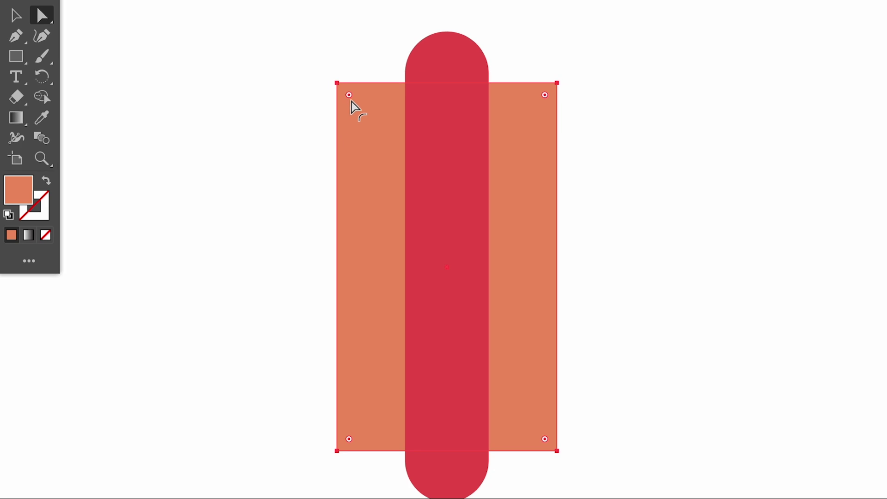
Drag the bun's Live Corner widget inward to round its corners.
{"action": "left_click_drag", "start_coordinate": [344, 97], "coordinate": [371, 154]}
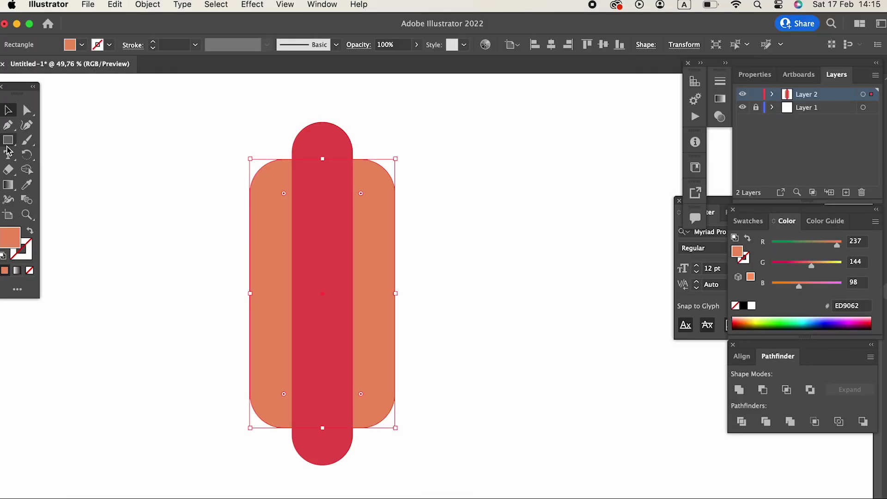
{"action": "left_click", "coordinate": [10, 144]}
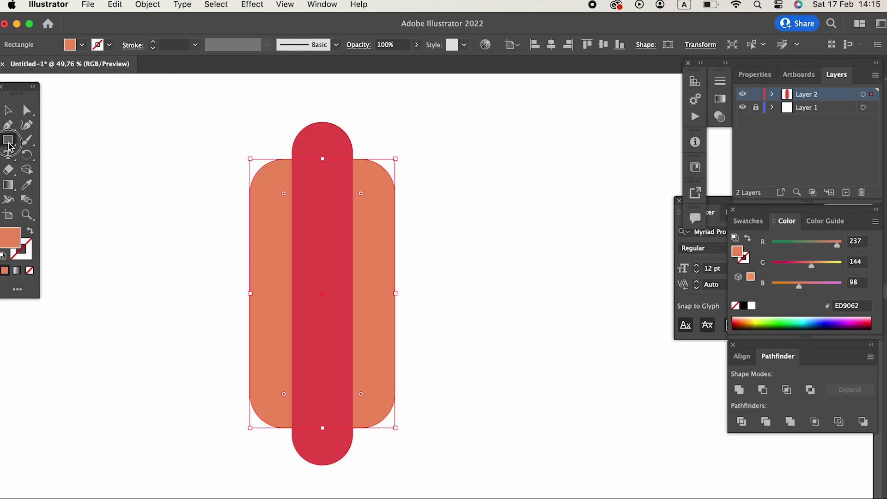
Cover the right half with a rectangle, then Divide and ungroup all the shapes.
{"action": "left_click_drag", "start_coordinate": [324, 99], "coordinate": [483, 490]}
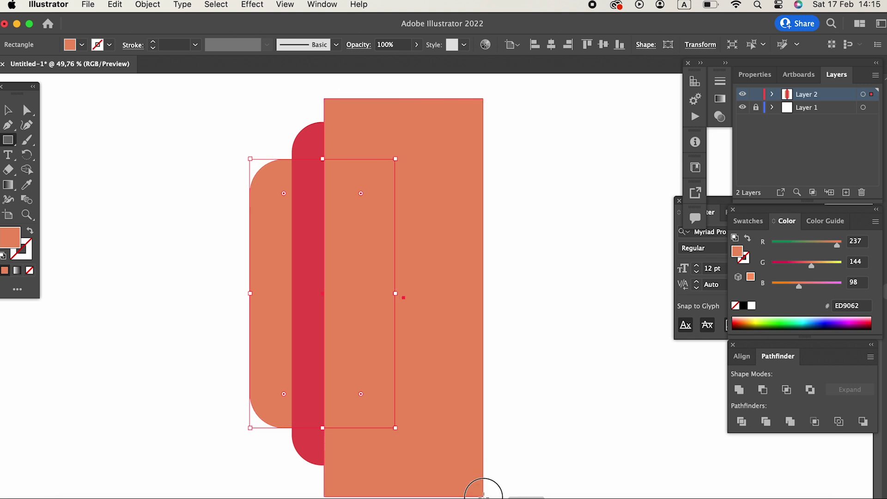
{"action": "left_click", "coordinate": [8, 110]}
{"action": "left_click_drag", "start_coordinate": [224, 255], "coordinate": [448, 345]}
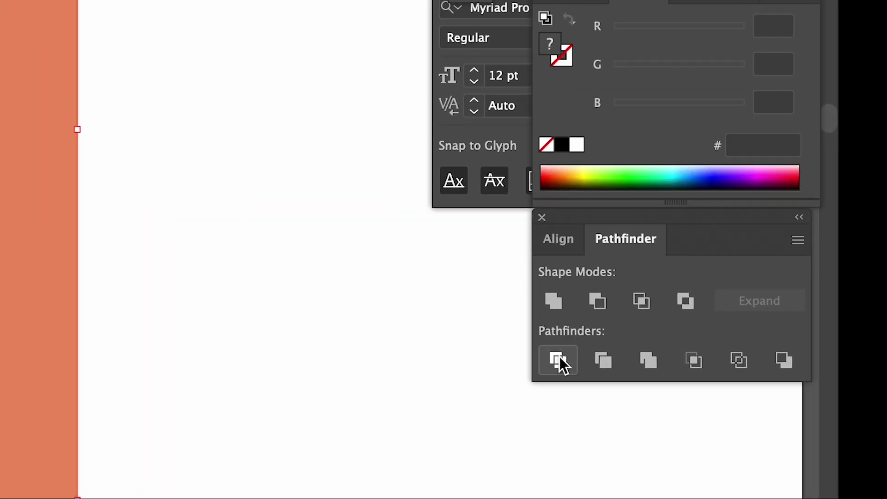
{"action": "left_click", "coordinate": [559, 356]}
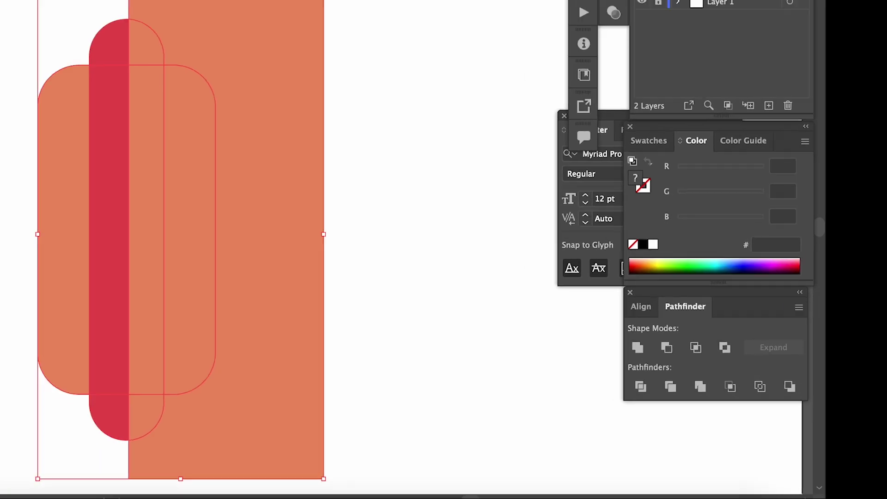
{"action": "left_click", "coordinate": [146, 4]}
{"action": "left_click", "coordinate": [150, 85]}
Delete the leftover rectangle piece and select the sausage's right half.
{"action": "left_click", "coordinate": [527, 194]}
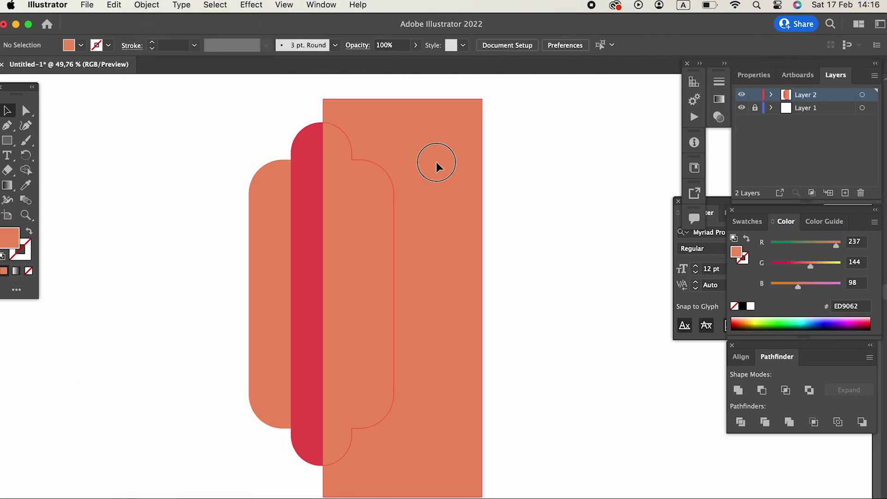
{"action": "left_click", "coordinate": [436, 165]}
{"action": "key", "text": "BackSpace"}
{"action": "left_click", "coordinate": [337, 147]}
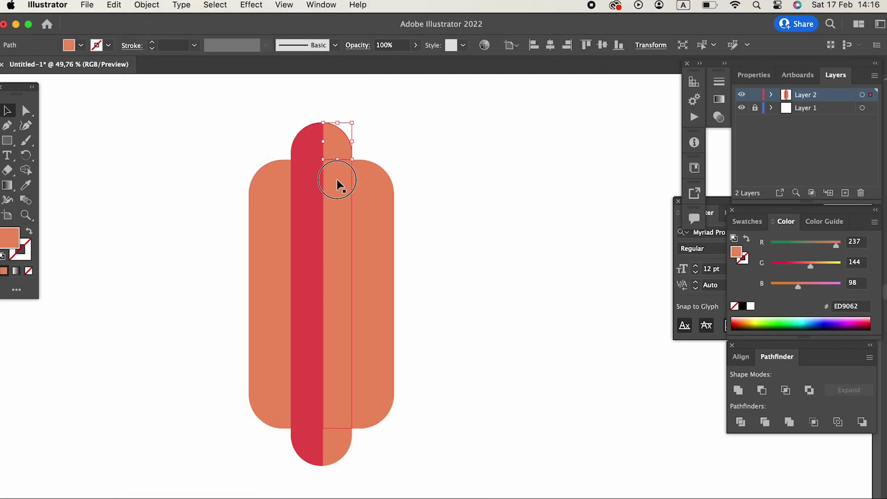
Unite the right sausage pieces and fill them darker red CE4545.
{"action": "left_click", "coordinate": [737, 392]}
{"action": "key", "text": "i"}
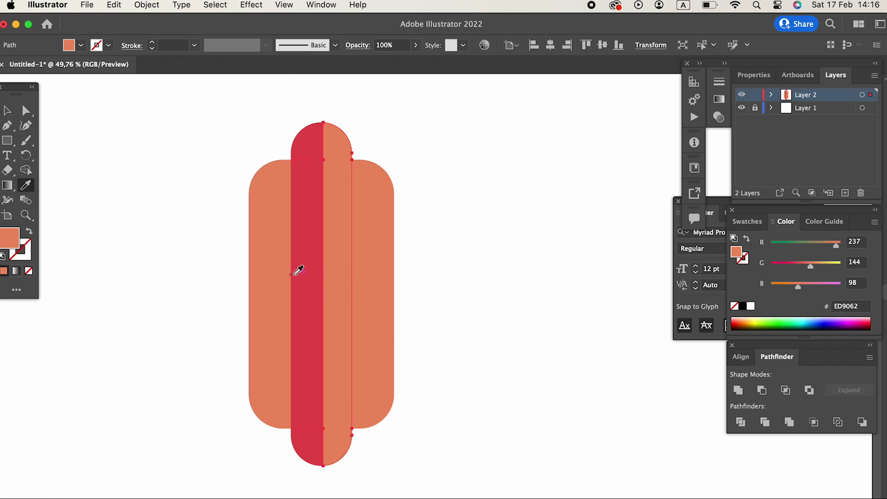
{"action": "left_click", "coordinate": [298, 270]}
{"action": "double_click", "coordinate": [9, 239]}
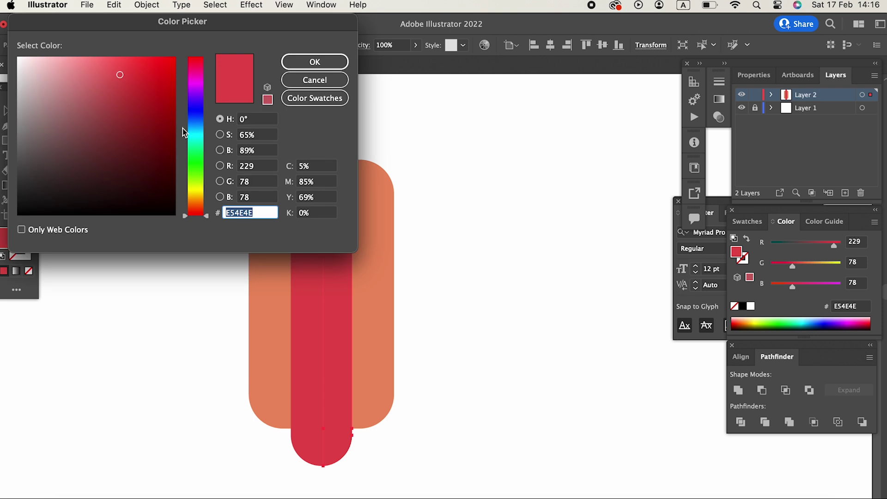
{"action": "left_click", "coordinate": [123, 87]}
{"action": "left_click", "coordinate": [311, 60]}
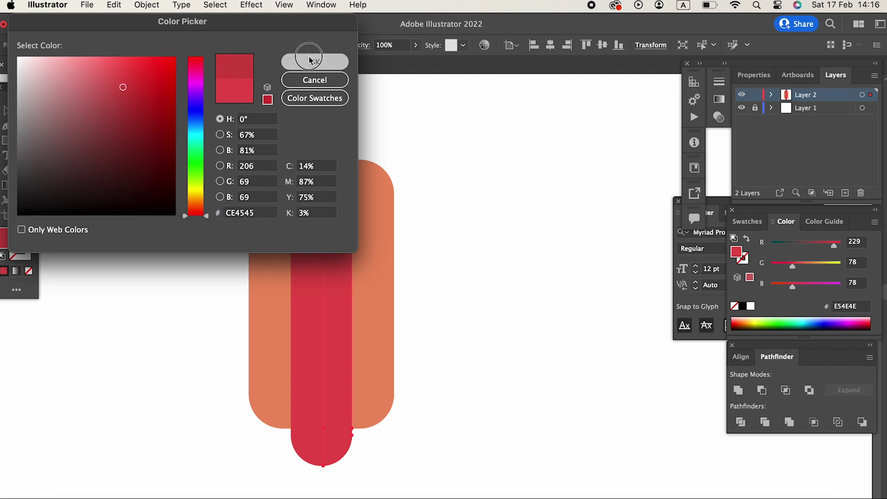
{"action": "left_click", "coordinate": [7, 109]}
Fill the bun's right half with darker orange D8774C.
{"action": "left_click", "coordinate": [464, 310]}
{"action": "left_click", "coordinate": [380, 297]}
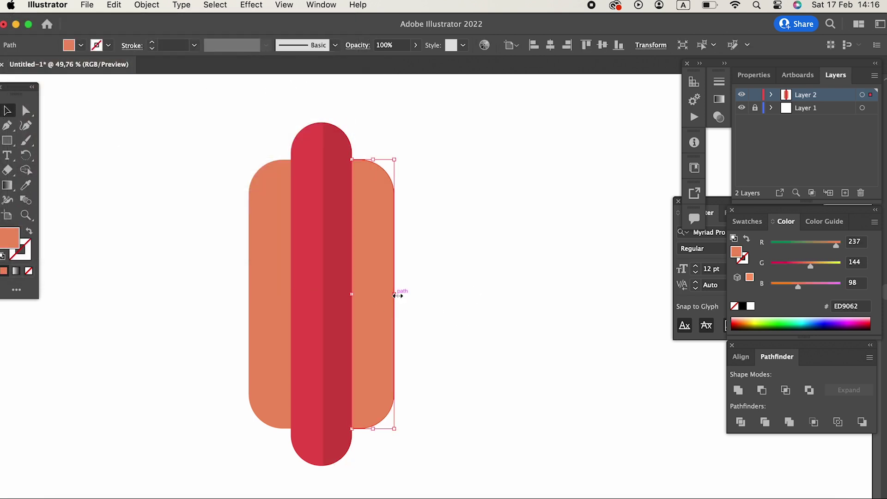
{"action": "double_click", "coordinate": [9, 240]}
{"action": "left_click", "coordinate": [115, 75]}
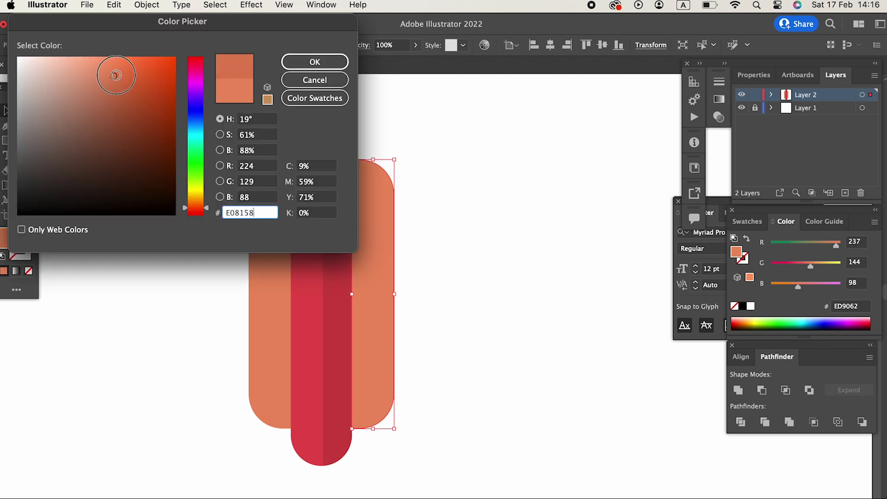
{"action": "left_click", "coordinate": [315, 61]}
{"action": "left_click", "coordinate": [404, 351]}
{"action": "left_click", "coordinate": [9, 142]}
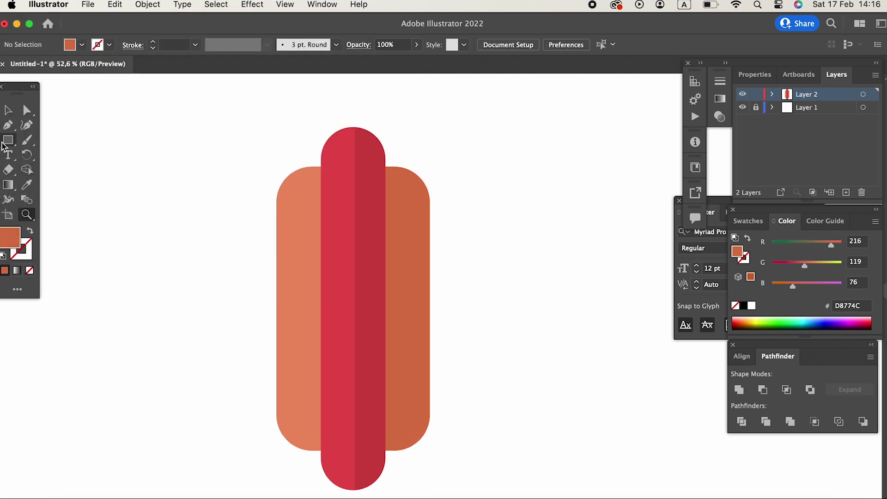
{"action": "left_click", "coordinate": [9, 125]}
Draw a slash line across the sausage with a dark red stroke.
{"action": "left_click", "coordinate": [337, 221]}
{"action": "left_click_drag", "start_coordinate": [373, 306], "coordinate": [374, 203]}
{"action": "left_click", "coordinate": [23, 248]}
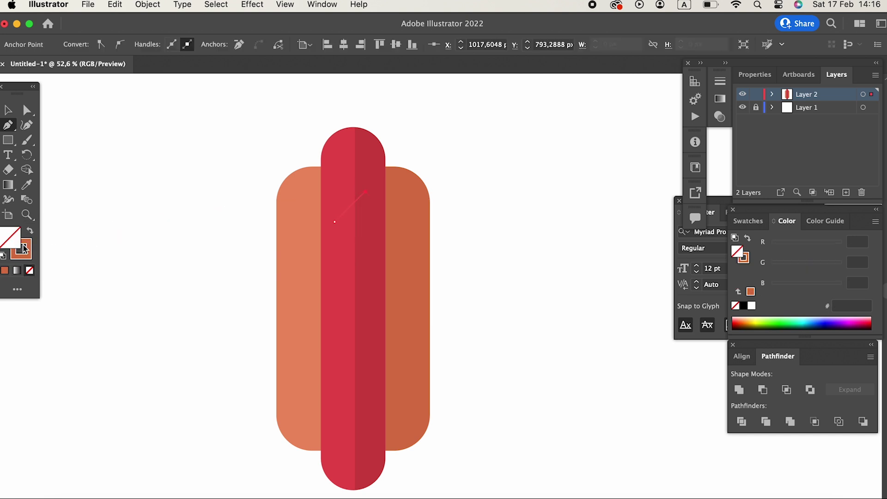
{"action": "left_click", "coordinate": [17, 238]}
{"action": "double_click", "coordinate": [17, 238]}
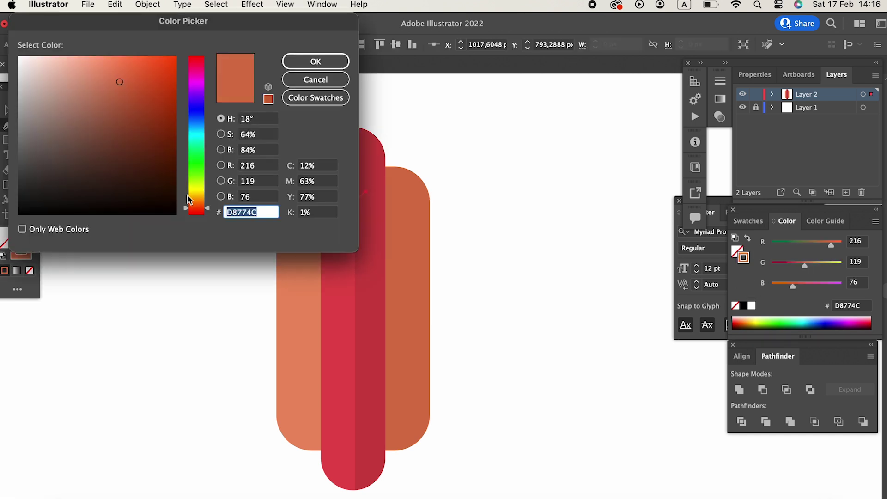
{"action": "left_click", "coordinate": [194, 213]}
{"action": "left_click", "coordinate": [114, 90]}
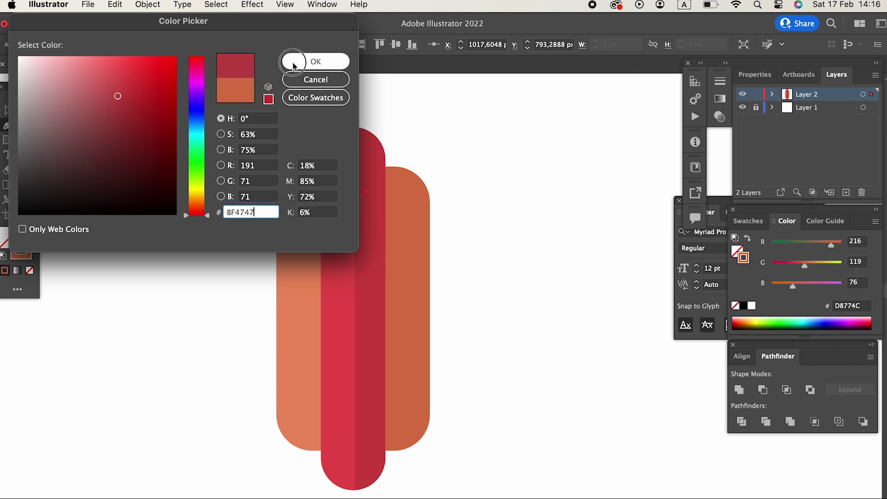
{"action": "left_click", "coordinate": [315, 61]}
Give the slash a tapered width profile and a 28 pt stroke.
{"action": "left_click", "coordinate": [10, 110]}
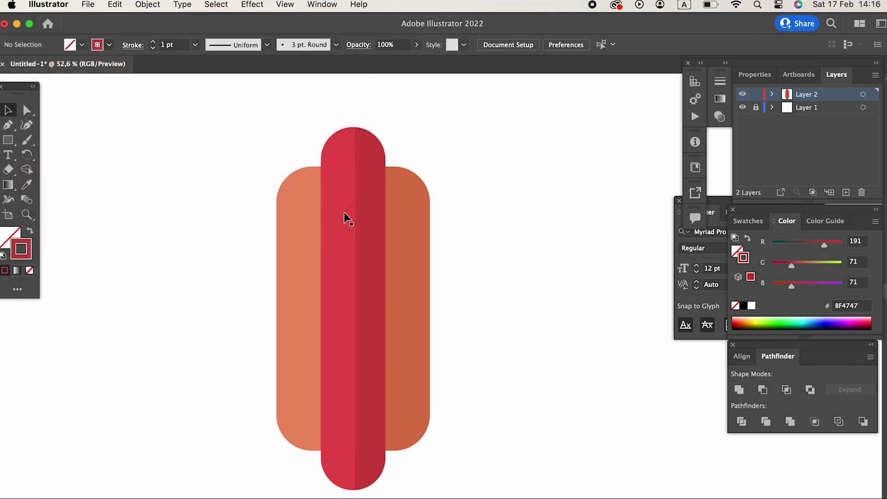
{"action": "left_click", "coordinate": [236, 44]}
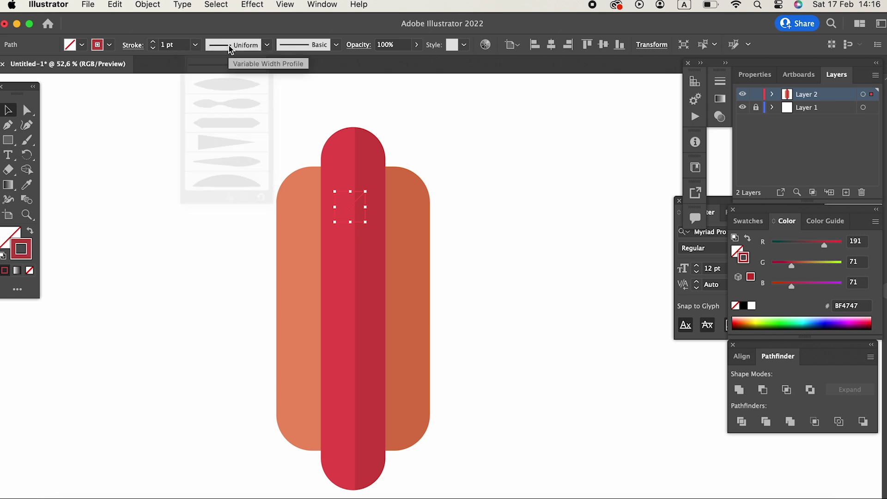
{"action": "left_click", "coordinate": [233, 72]}
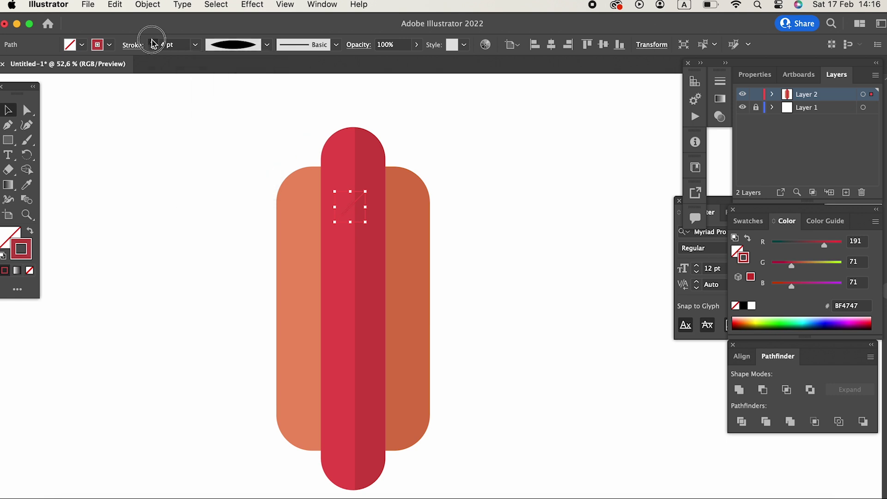
{"action": "left_click", "coordinate": [154, 42], "text": "shift"}
{"action": "left_click", "coordinate": [153, 42]}
{"action": "left_click", "coordinate": [512, 311]}
{"action": "type", "text": "28"}
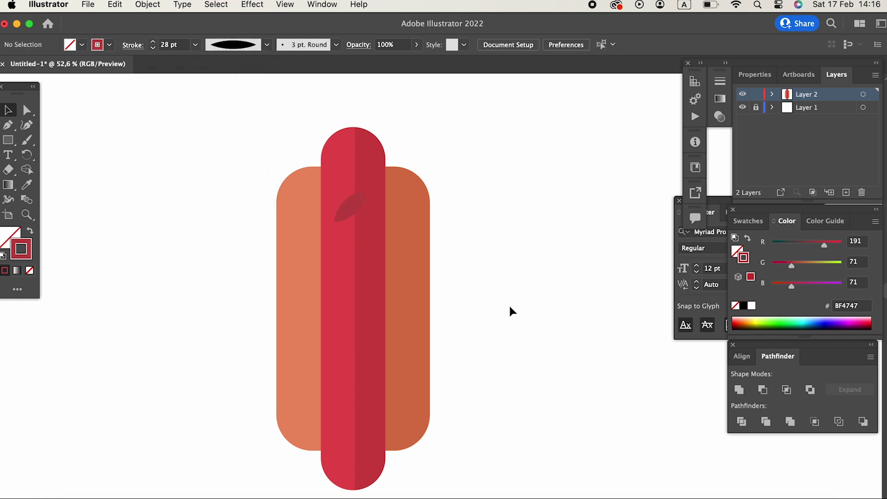
Alt-drag a copy of the slash lower, then repeat it for a third slash.
{"action": "left_click", "coordinate": [360, 209]}
{"action": "mouse_move", "coordinate": [368, 192]}
{"action": "left_mouse_down"}
{"action": "mouse_move", "coordinate": [357, 208]}
{"action": "mouse_move", "coordinate": [356, 280]}
{"action": "left_mouse_up"}
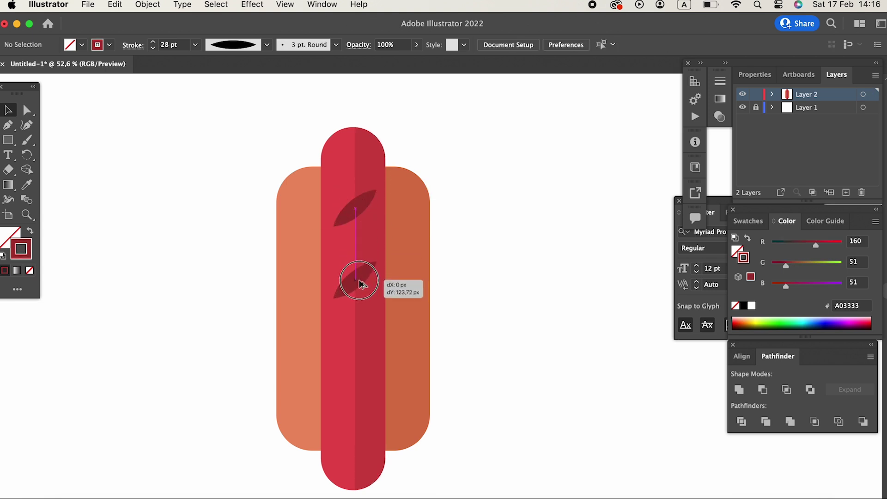
{"action": "key", "text": "super+d"}
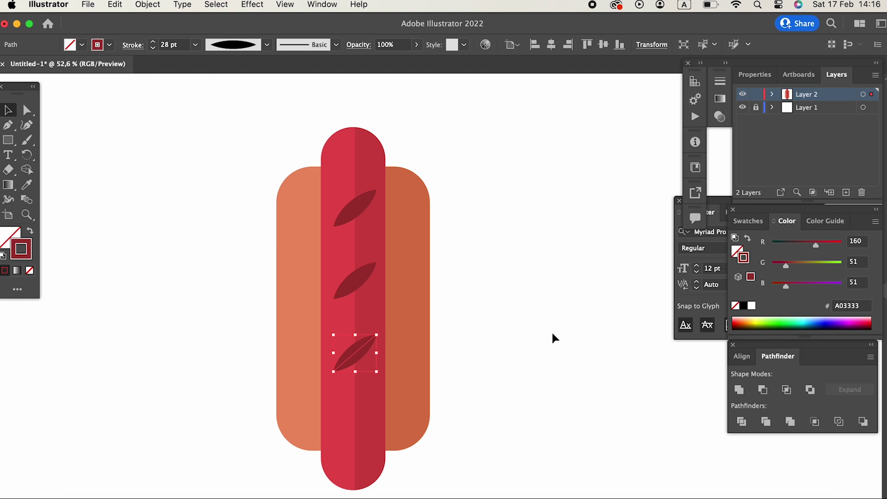
Draw a small pink pill-shaped rectangle near the sausage's top.
{"action": "key", "text": "m"}
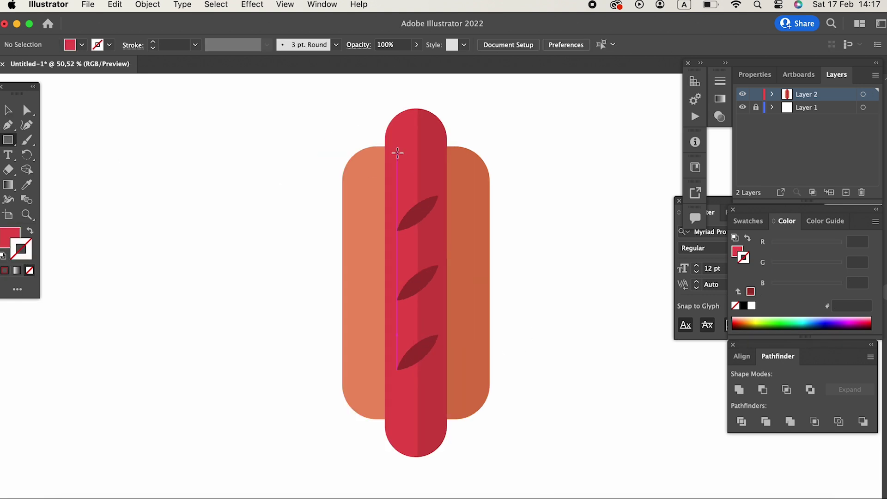
{"action": "left_click_drag", "start_coordinate": [393, 140], "coordinate": [409, 188]}
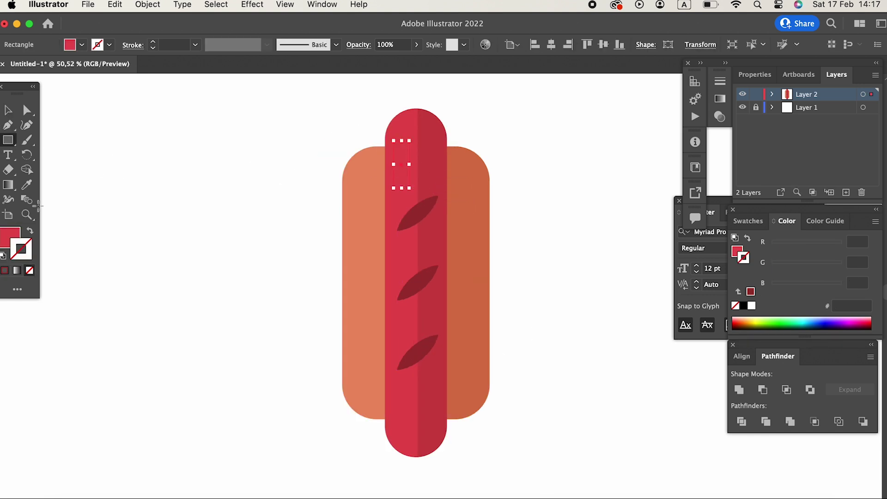
{"action": "double_click", "coordinate": [6, 233]}
{"action": "left_click", "coordinate": [88, 58]}
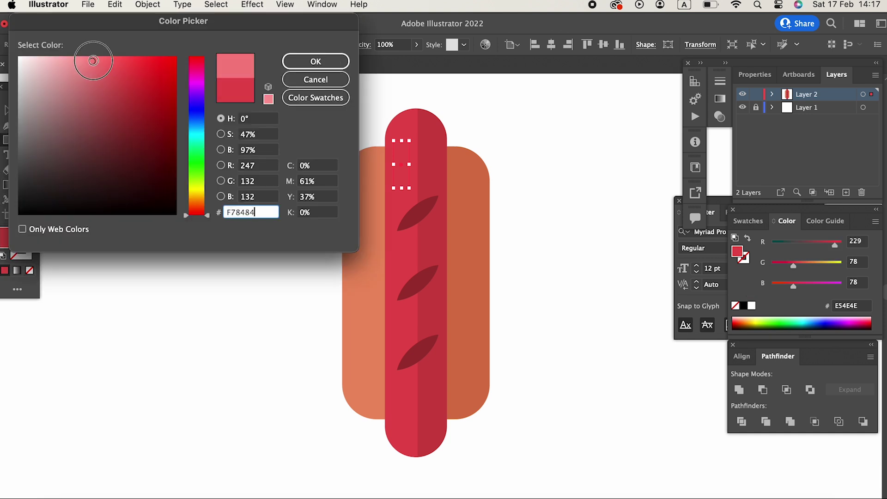
{"action": "left_click", "coordinate": [315, 61]}
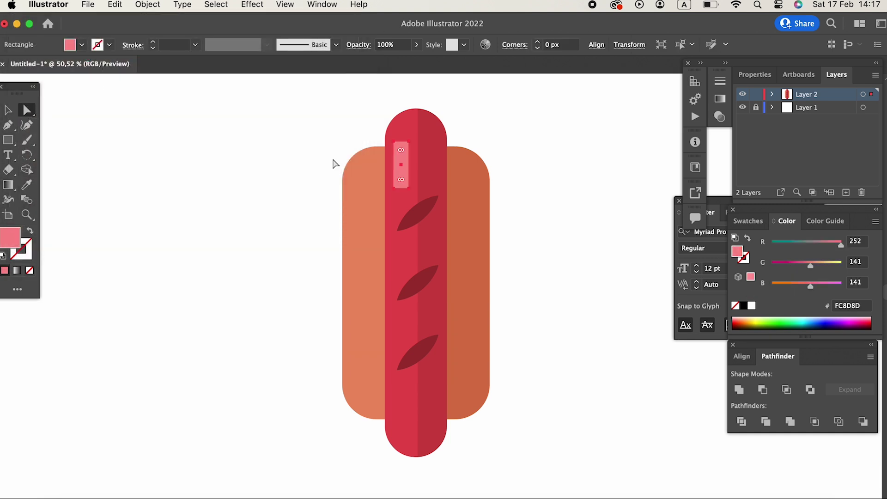
{"action": "left_click_drag", "start_coordinate": [402, 150], "coordinate": [416, 208]}
{"action": "scroll", "coordinate": [485, 174], "scroll_direction": "up", "scroll_amount": 5}
{"action": "scroll", "coordinate": [264, 201], "scroll_direction": "up", "scroll_amount": 3}
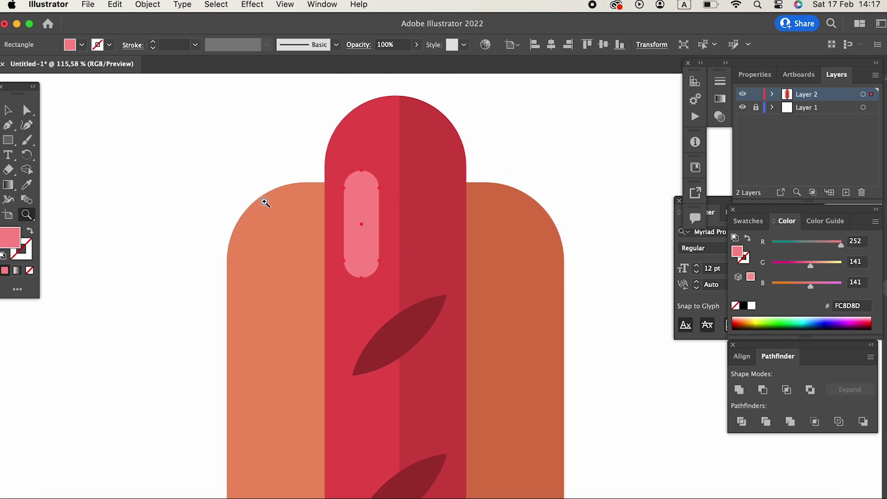
Recolour the sausage highlight with a lighter red sampled from the sausage.
{"action": "left_click", "coordinate": [12, 170]}
{"action": "left_click", "coordinate": [382, 139]}
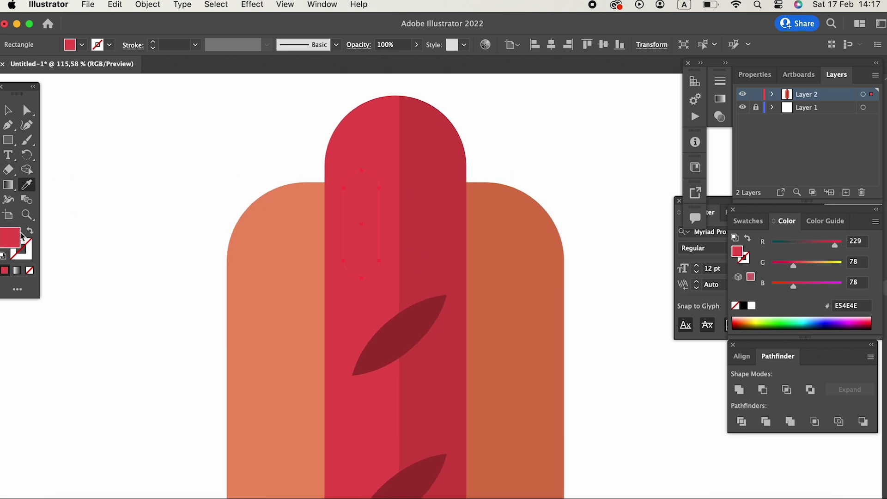
{"action": "double_click", "coordinate": [6, 236]}
{"action": "left_click_drag", "start_coordinate": [120, 75], "coordinate": [98, 61]}
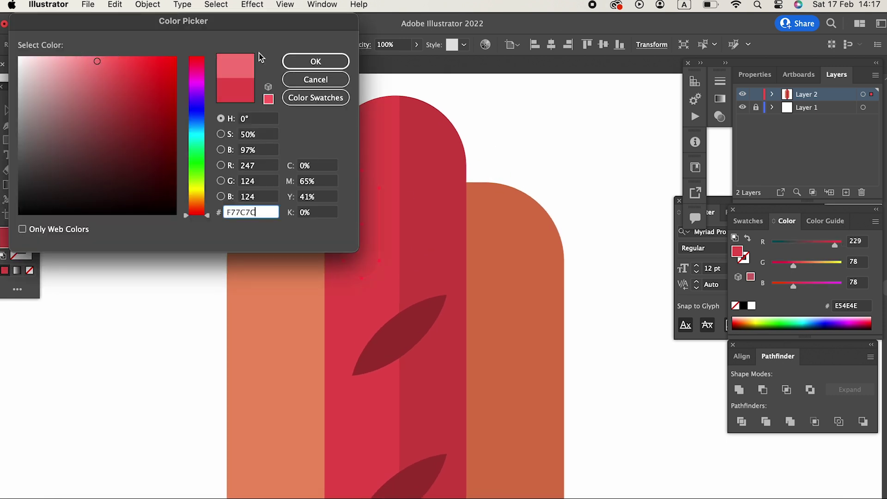
{"action": "left_click", "coordinate": [315, 61]}
{"action": "scroll", "coordinate": [377, 178], "scroll_direction": "down", "scroll_amount": 5}
{"action": "scroll", "coordinate": [229, 260], "scroll_direction": "down", "scroll_amount": 2}
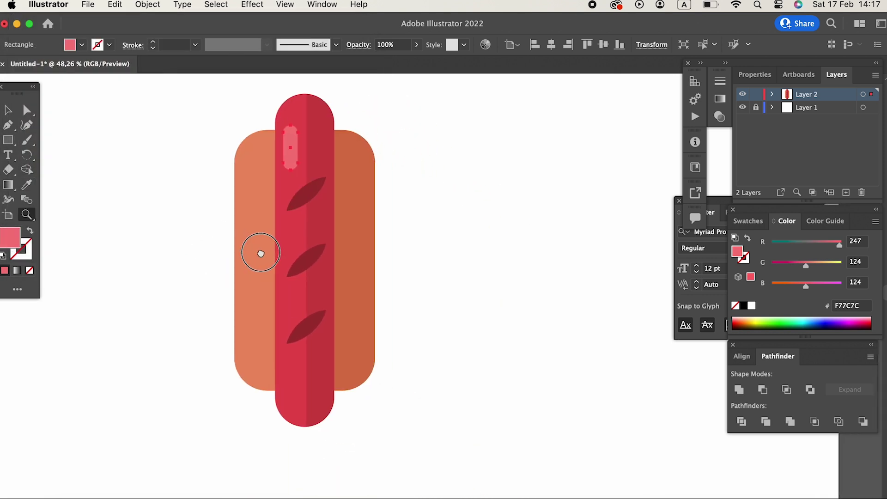
Draw a tall peach-filled rectangle on the bun's left side.
{"action": "left_click_drag", "start_coordinate": [259, 252], "coordinate": [290, 280]}
{"action": "key", "text": "m"}
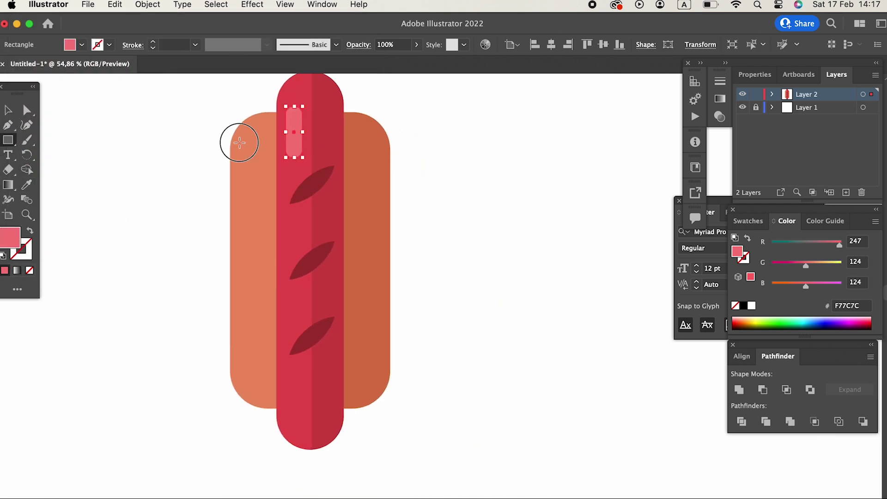
{"action": "left_click_drag", "start_coordinate": [239, 144], "coordinate": [264, 240]}
{"action": "key", "text": "i"}
{"action": "left_click", "coordinate": [248, 323]}
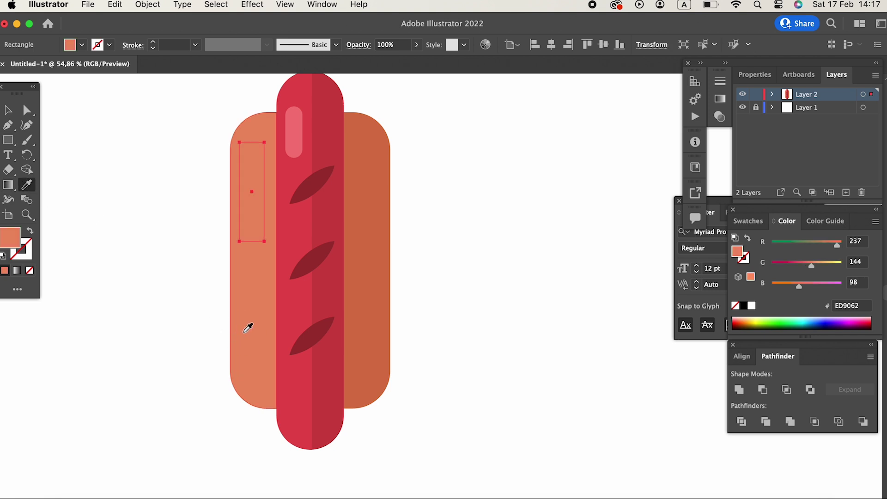
{"action": "double_click", "coordinate": [15, 239]}
{"action": "left_click", "coordinate": [86, 58]}
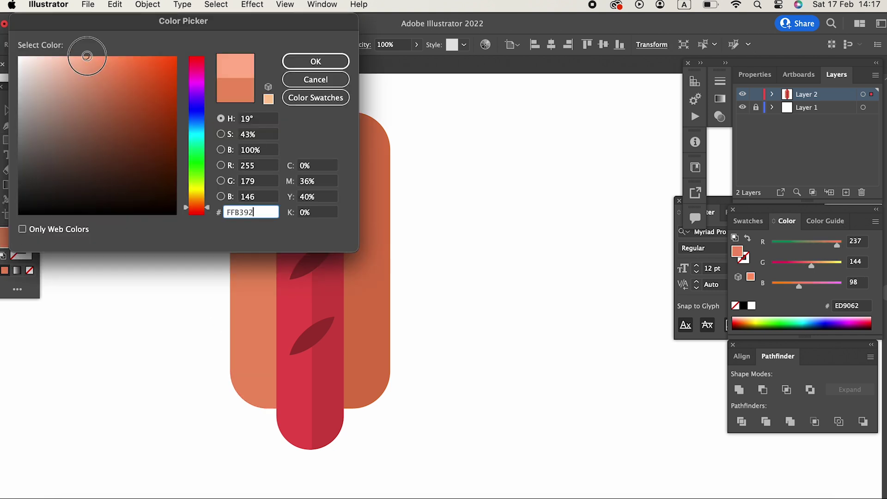
{"action": "left_click", "coordinate": [294, 65]}
Round the bun highlight into a pill and unite it into one path.
{"action": "key", "text": "a"}
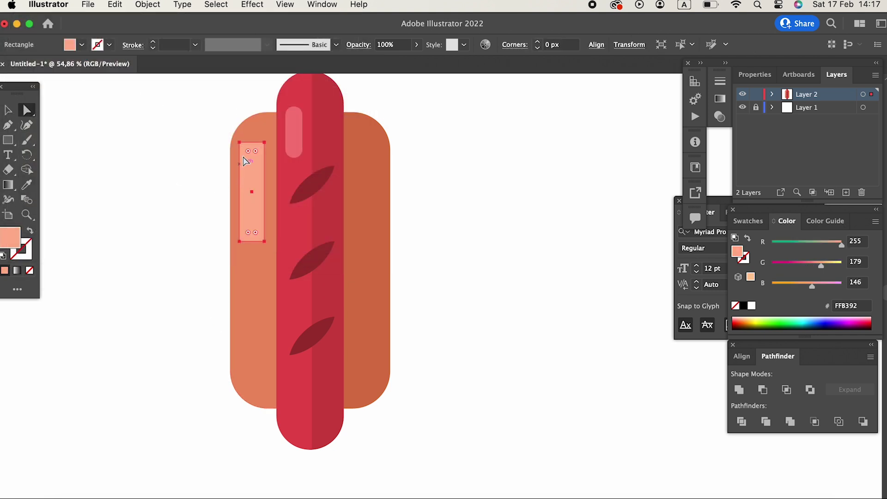
{"action": "left_click_drag", "start_coordinate": [251, 153], "coordinate": [251, 173]}
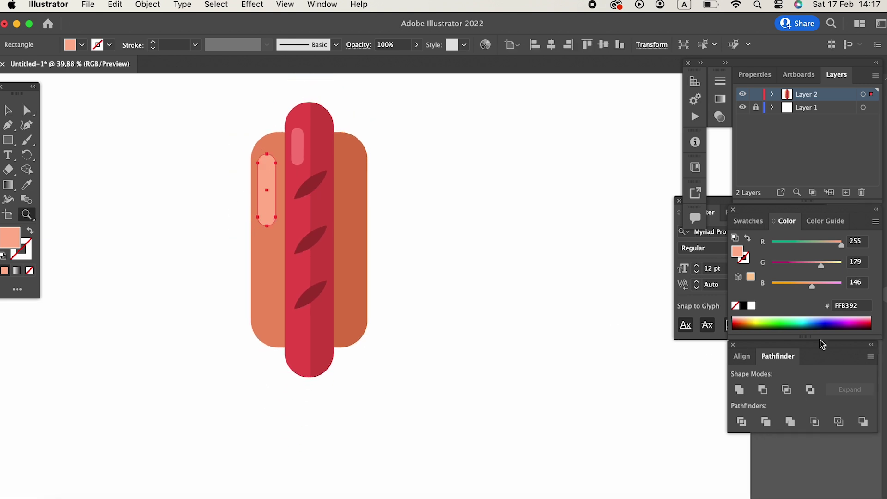
{"action": "left_click", "coordinate": [739, 389]}
{"action": "key", "text": "v"}
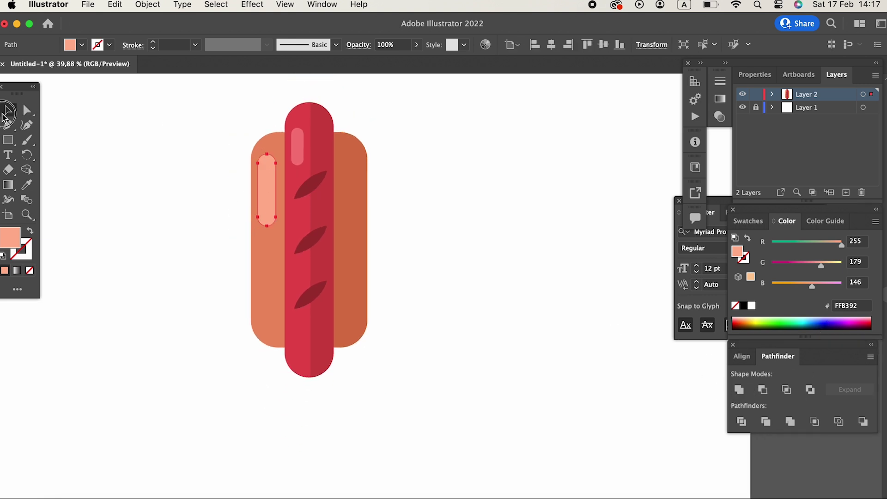
{"action": "left_click", "coordinate": [298, 144]}
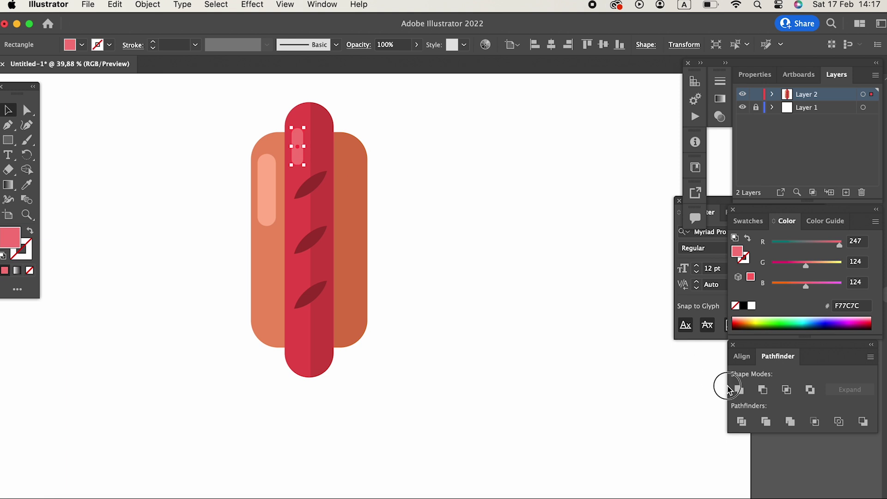
Draw a straight vertical line from the sausage's top to its bottom.
{"action": "left_click", "coordinate": [740, 390]}
{"action": "left_click", "coordinate": [534, 370]}
{"action": "scroll", "coordinate": [378, 256], "scroll_direction": "up", "scroll_amount": 1}
{"action": "key", "text": "p"}
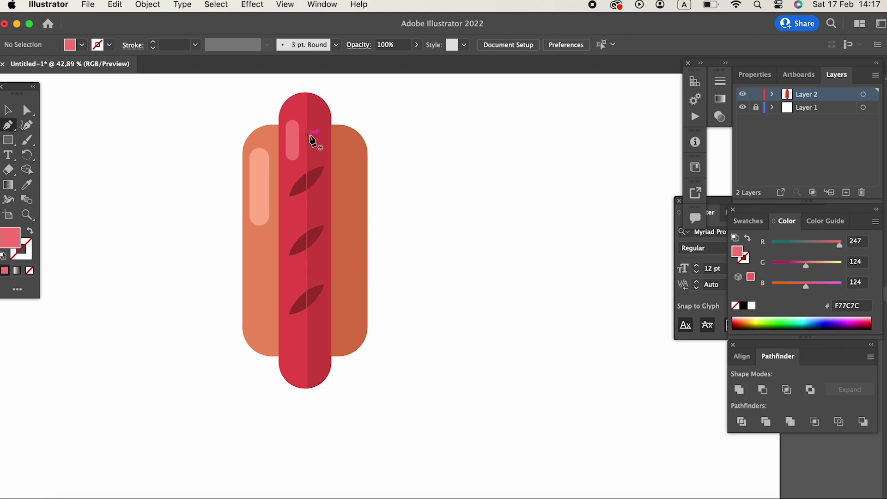
{"action": "left_click", "coordinate": [306, 130]}
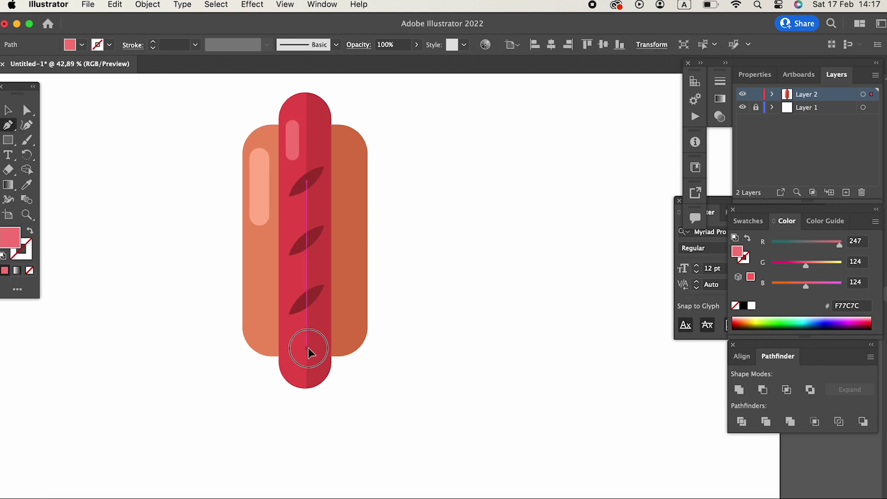
{"action": "left_click", "coordinate": [307, 346]}
{"action": "key", "text": "v"}
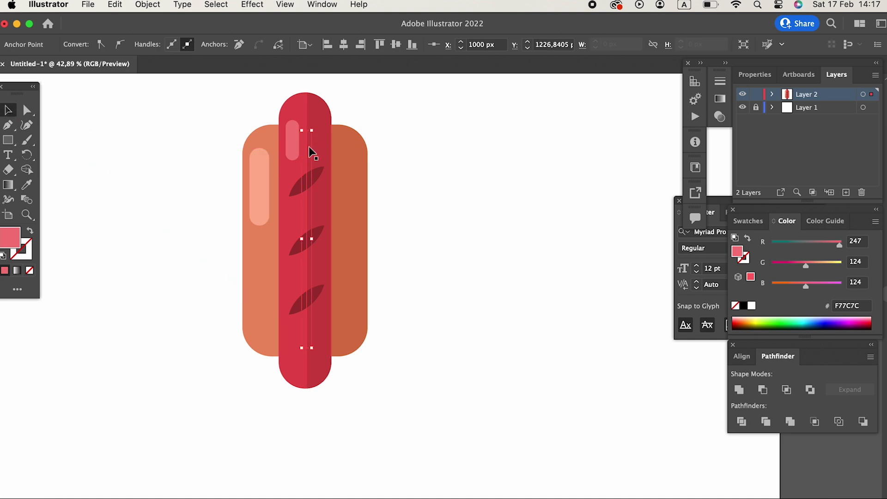
{"action": "left_click", "coordinate": [311, 151]}
Set the line's stroke colour to mustard orange F7B24D.
{"action": "left_click", "coordinate": [26, 251]}
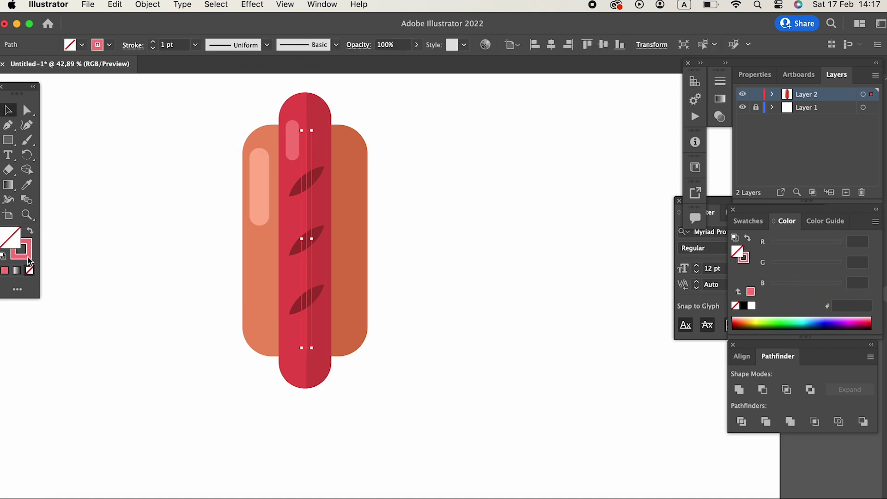
{"action": "double_click", "coordinate": [26, 251]}
{"action": "left_click", "coordinate": [197, 202]}
{"action": "type", "text": "F4C37D"}
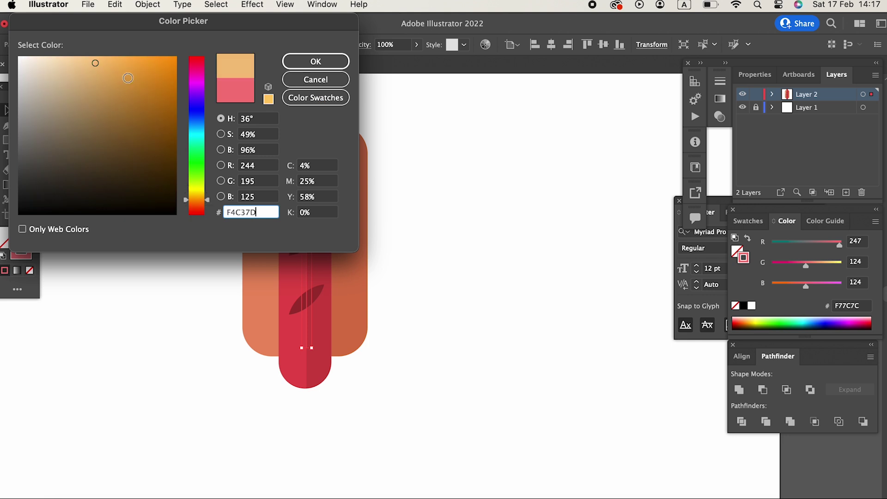
{"action": "left_click", "coordinate": [129, 76]}
{"action": "left_click", "coordinate": [315, 62]}
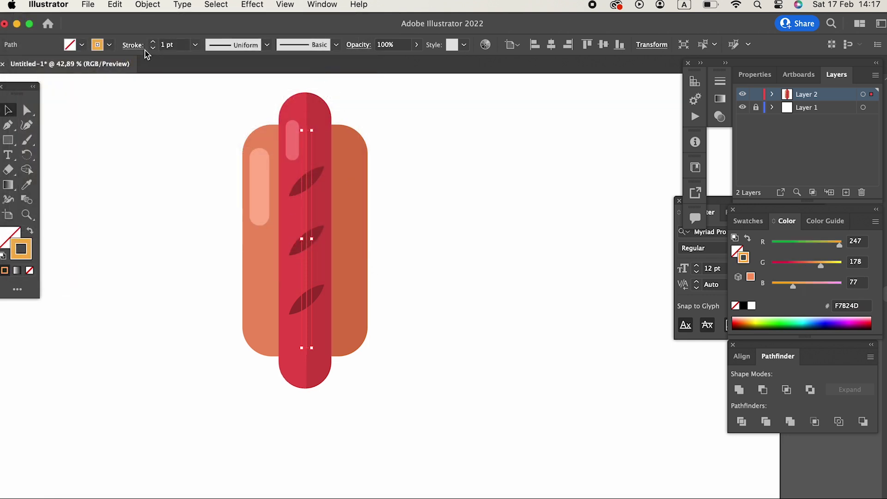
Make the stroke 31 pt with Round Cap ends, then deselect.
{"action": "left_click_drag", "start_coordinate": [153, 44], "coordinate": [153, 40]}
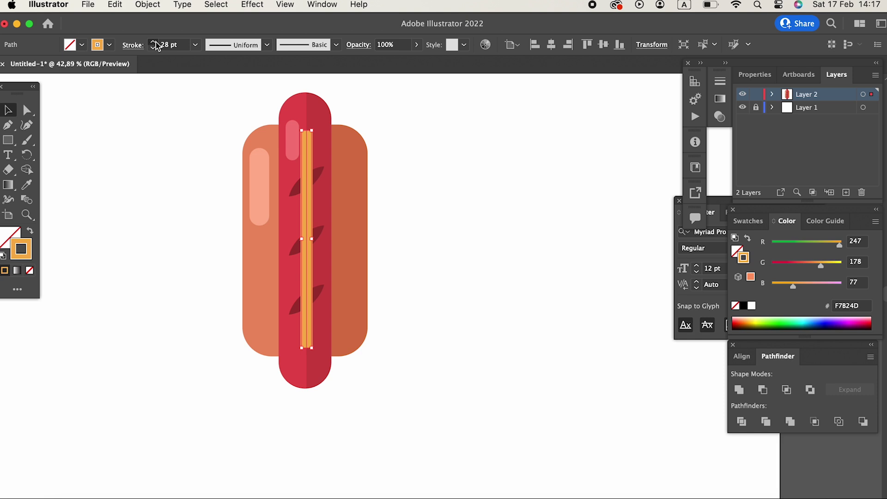
{"action": "left_click", "coordinate": [132, 44]}
{"action": "left_click", "coordinate": [69, 78]}
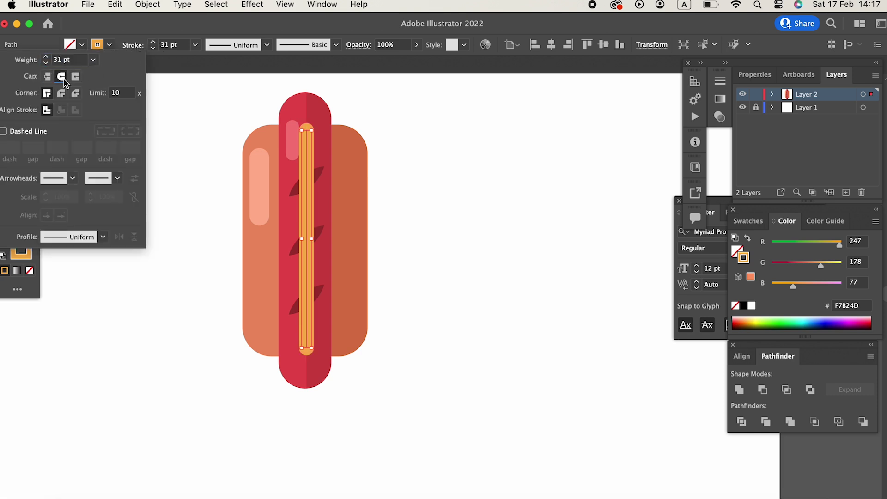
{"action": "left_click", "coordinate": [491, 334]}
{"action": "left_click", "coordinate": [311, 103]}
{"action": "left_click", "coordinate": [439, 214]}
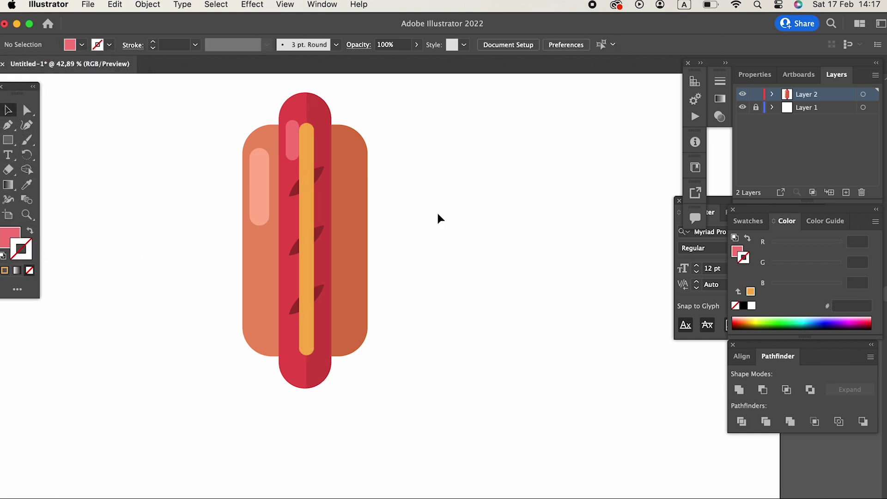
{"action": "scroll", "coordinate": [440, 214], "scroll_direction": "up", "scroll_amount": 3}
Apply a Zig Zag effect with Smooth points and 15 px size to the mustard line.
{"action": "left_click", "coordinate": [396, 291]}
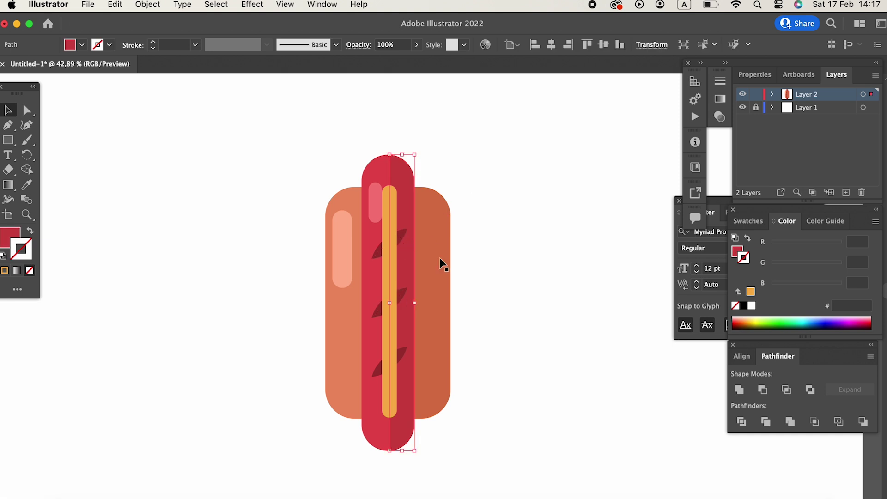
{"action": "key", "text": "super+shift+a"}
{"action": "left_click", "coordinate": [389, 272]}
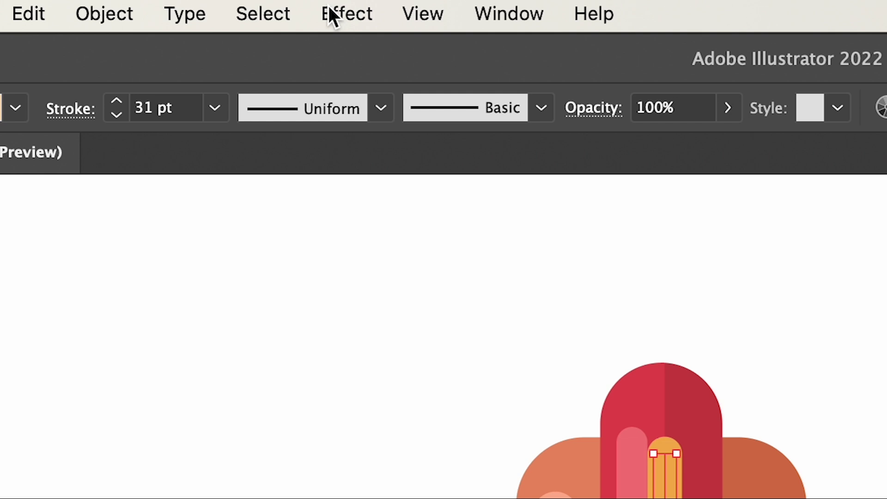
{"action": "left_click", "coordinate": [339, 14]}
{"action": "mouse_move", "coordinate": [170, 156]}
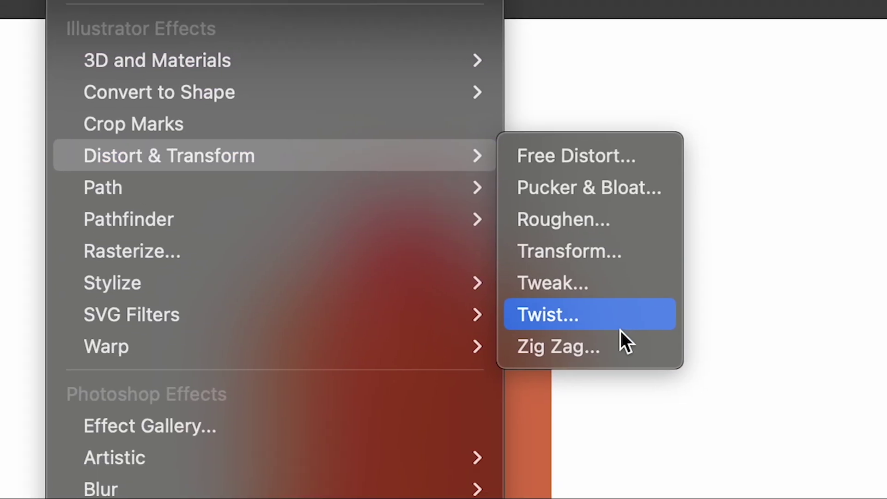
{"action": "left_click", "coordinate": [617, 345]}
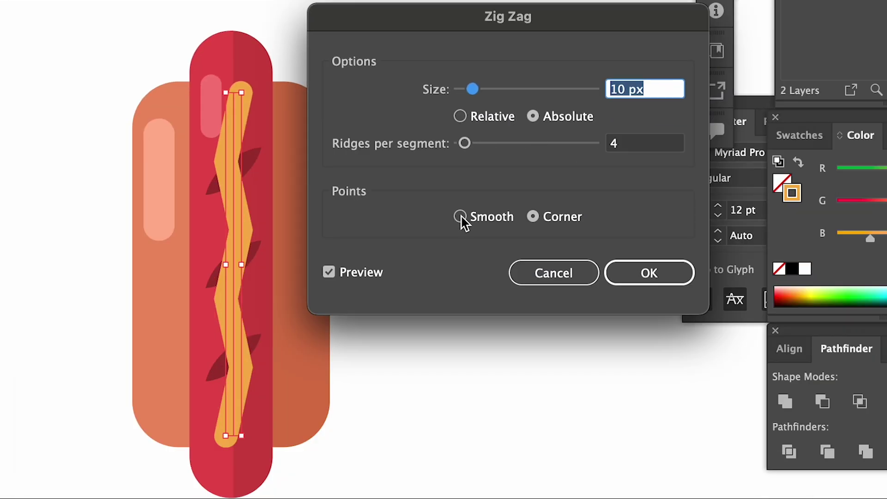
{"action": "left_click", "coordinate": [461, 217]}
{"action": "left_click_drag", "start_coordinate": [471, 89], "coordinate": [485, 91]}
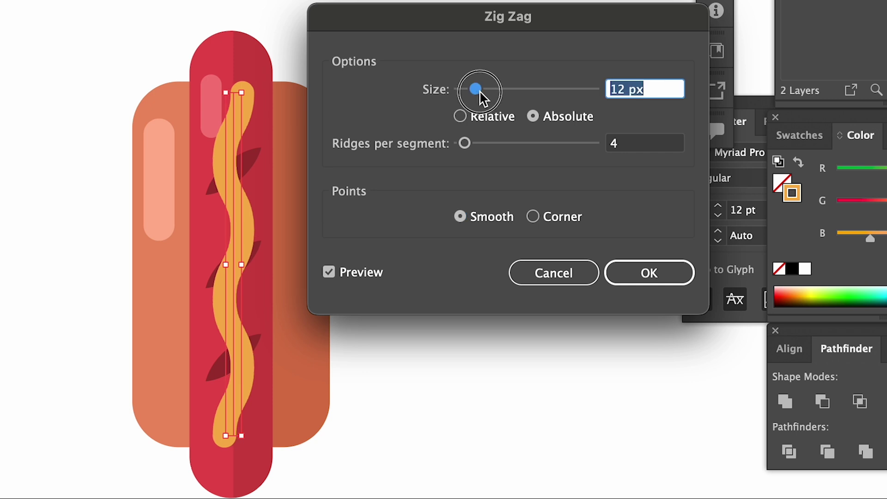
Confirm the Zig Zag, then adjust the mustard's width at three points along it.
{"action": "left_click", "coordinate": [649, 273]}
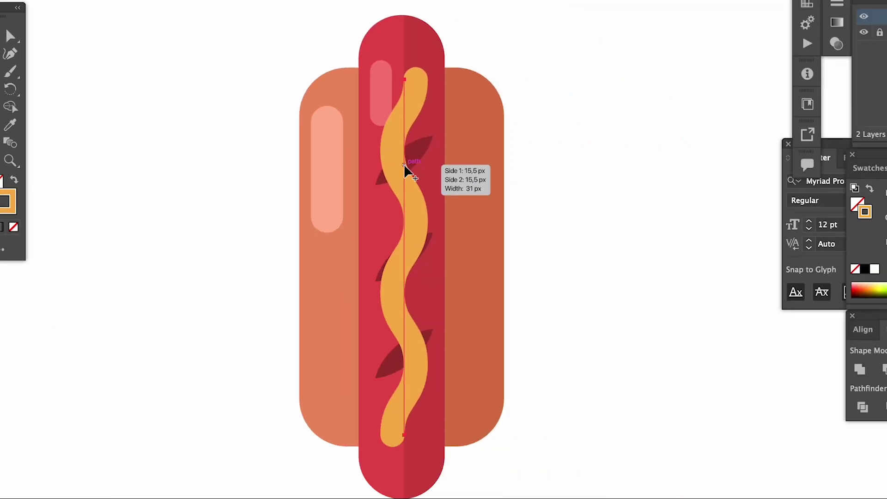
{"action": "left_click_drag", "start_coordinate": [409, 170], "coordinate": [416, 236]}
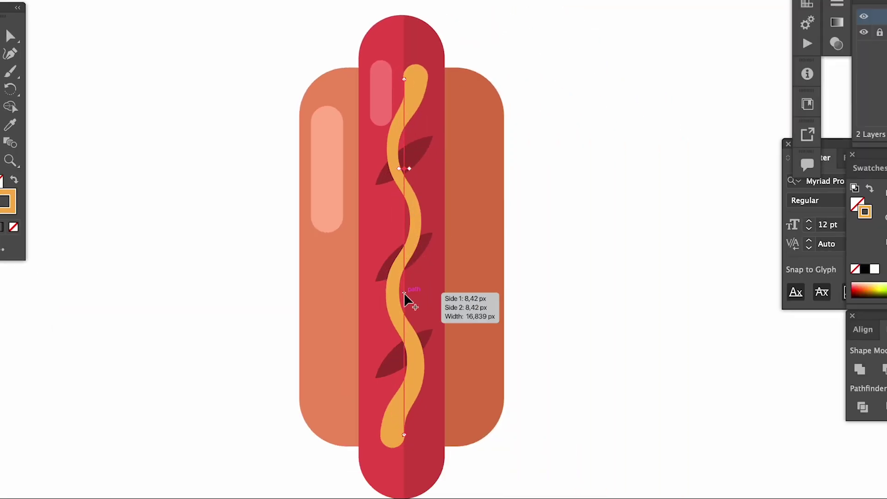
{"action": "left_click_drag", "start_coordinate": [404, 298], "coordinate": [419, 302]}
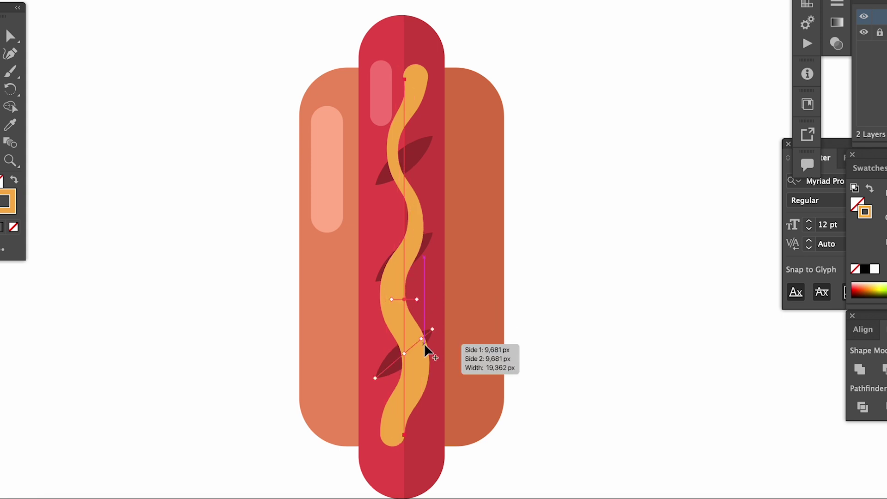
{"action": "left_click_drag", "start_coordinate": [404, 385], "coordinate": [417, 390]}
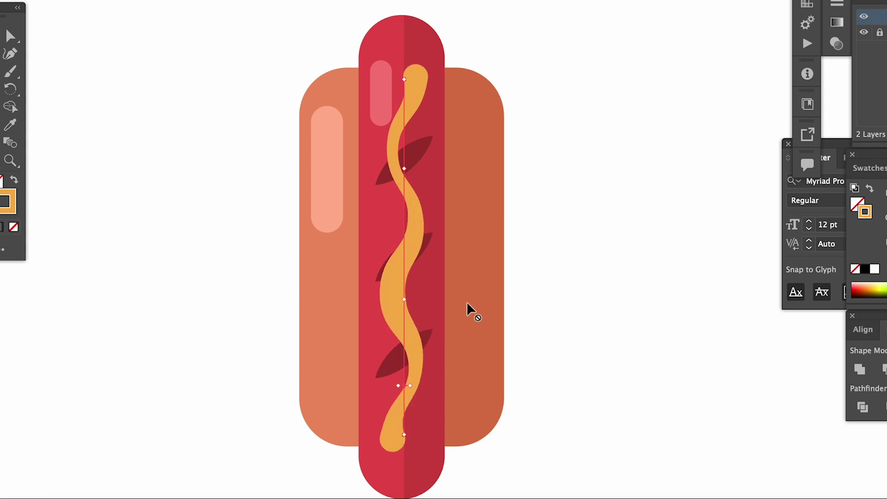
{"action": "key", "text": "ctrl+0"}
Expand the wavy mustard line's appearance, then expand it into a filled shape.
{"action": "left_click", "coordinate": [8, 25]}
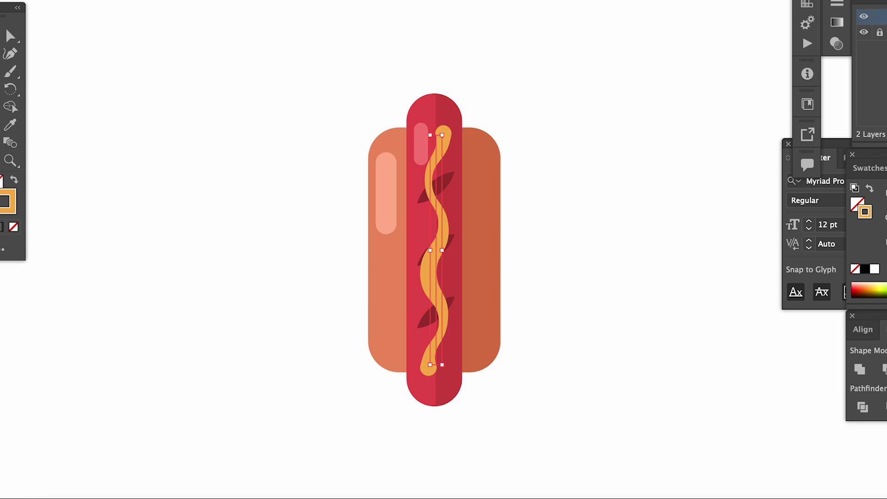
{"action": "left_click", "coordinate": [192, 2]}
{"action": "left_click", "coordinate": [191, 114]}
{"action": "left_click", "coordinate": [192, 2]}
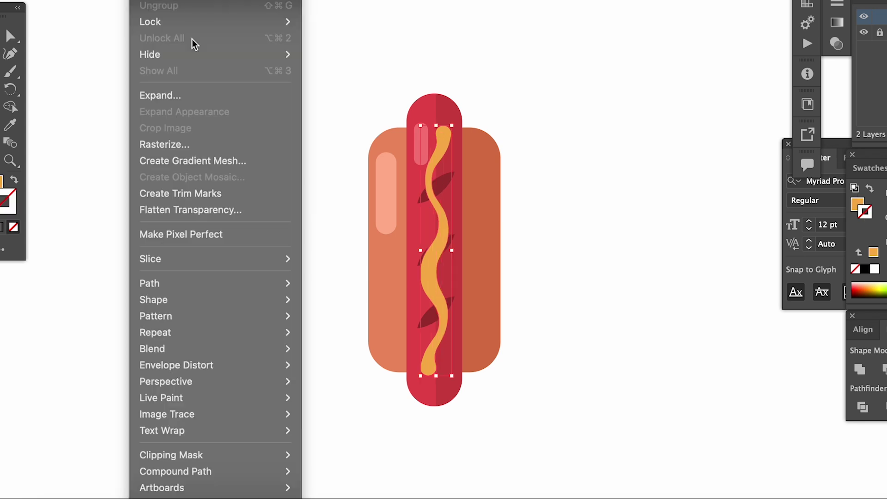
{"action": "left_click", "coordinate": [186, 98]}
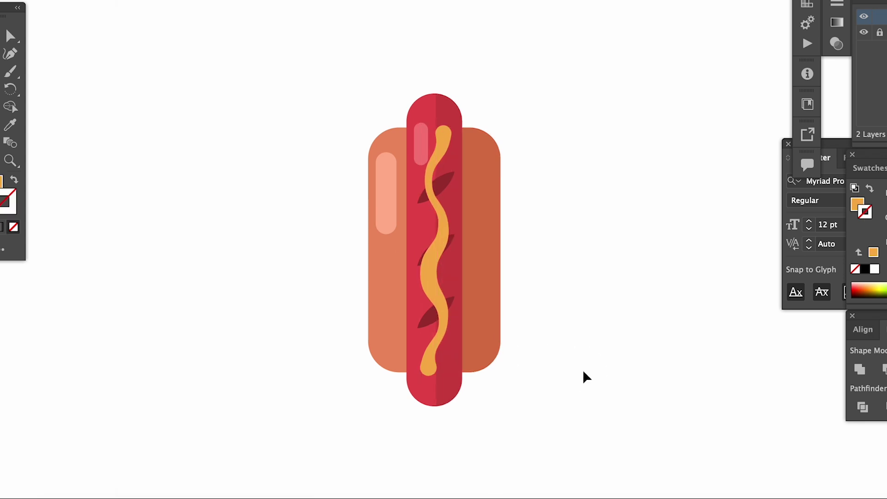
Select the whole hot dog, nudge it right, rotate it diagonally, enlarge it, and deselect.
{"action": "left_click_drag", "start_coordinate": [586, 378], "coordinate": [315, 128]}
{"action": "left_click", "coordinate": [192, 2]}
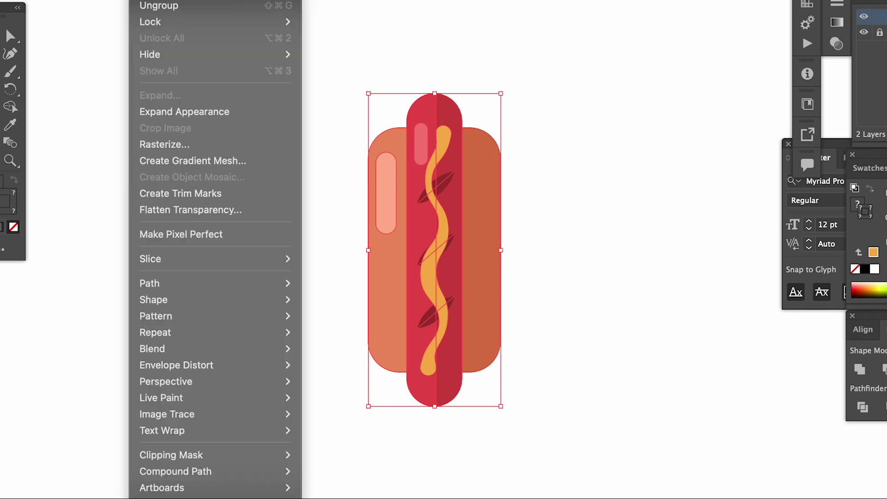
{"action": "left_click", "coordinate": [166, 6]}
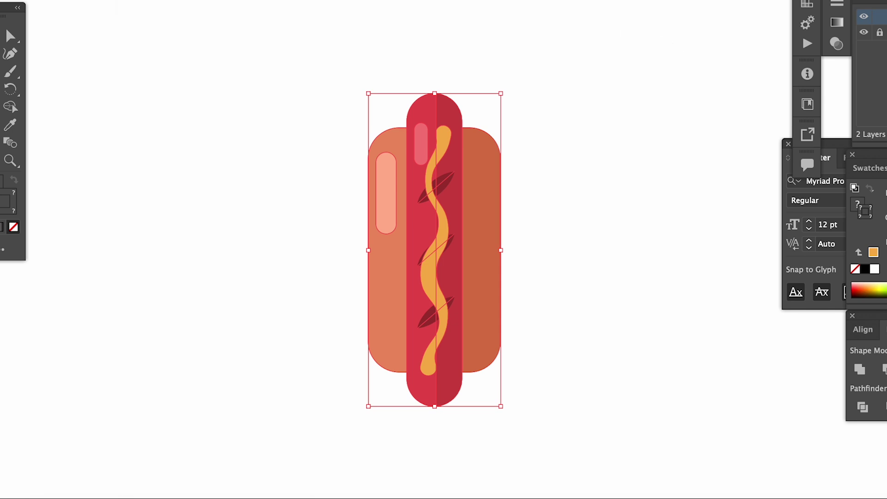
{"action": "key", "text": "Right"}
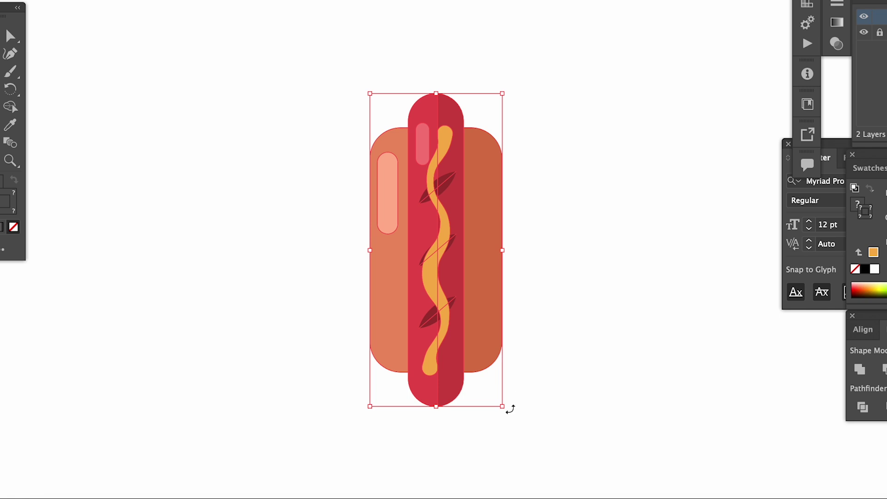
{"action": "left_click_drag", "start_coordinate": [510, 409], "coordinate": [603, 346]}
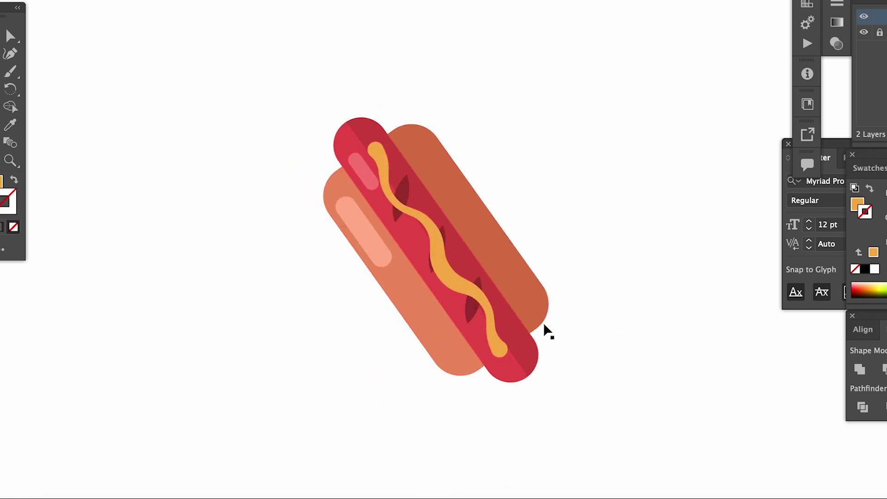
{"action": "left_click", "coordinate": [547, 333]}
{"action": "left_click_drag", "start_coordinate": [578, 339], "coordinate": [635, 372]}
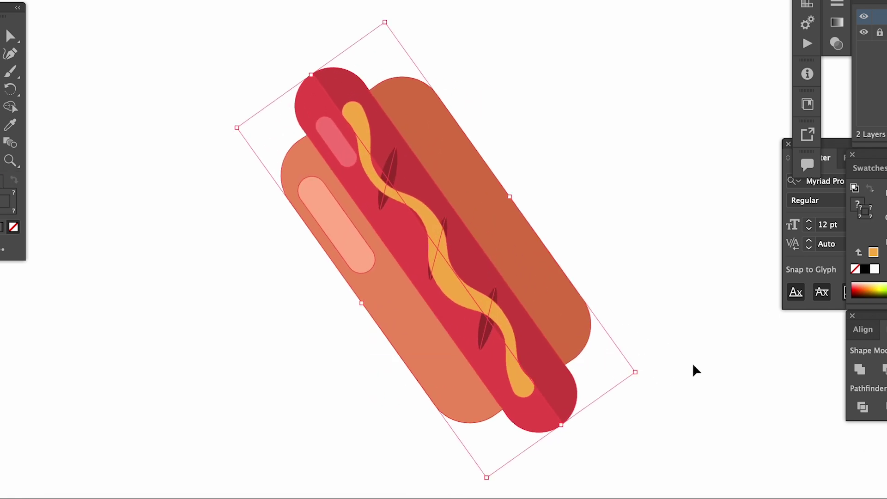
{"action": "left_click", "coordinate": [726, 388]}
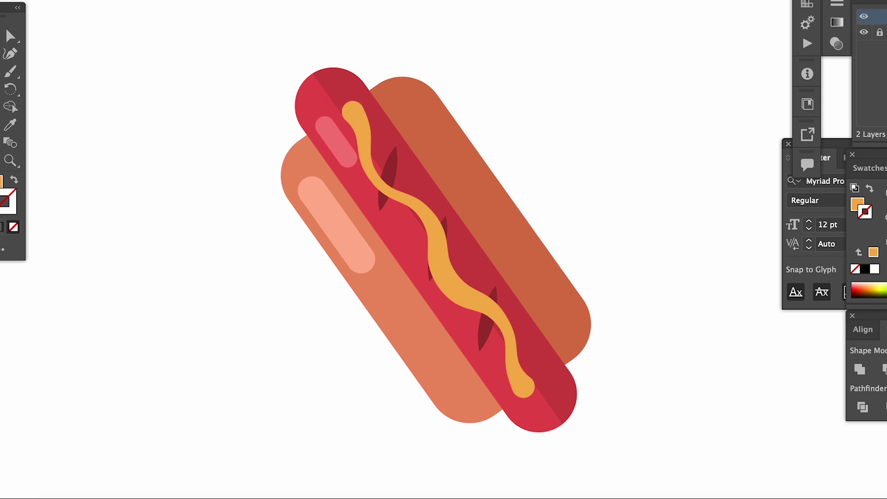